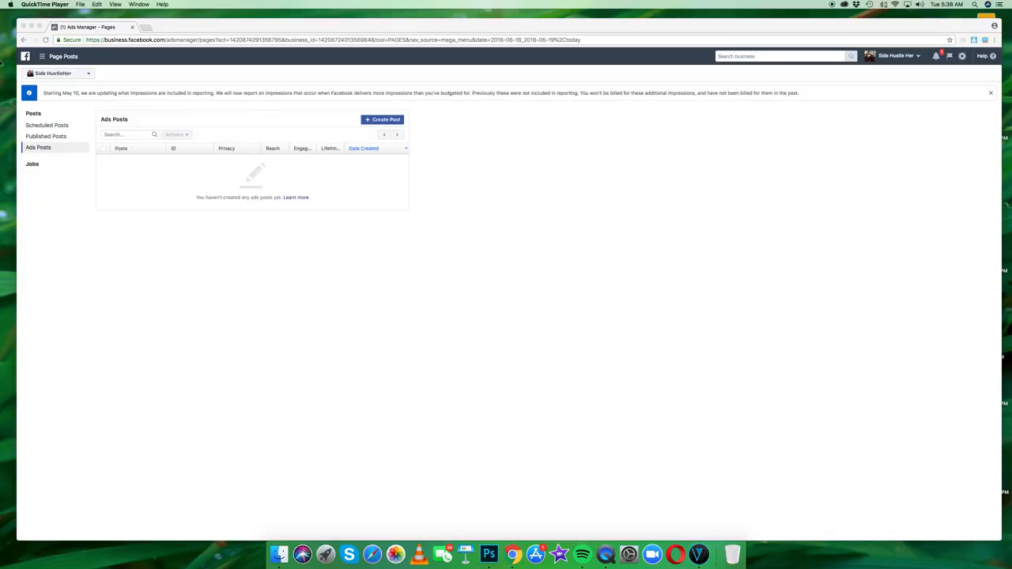
Step: Open the Audiences section of the Asset Library from the full list of business tools
click(43, 58)
click(43, 58)
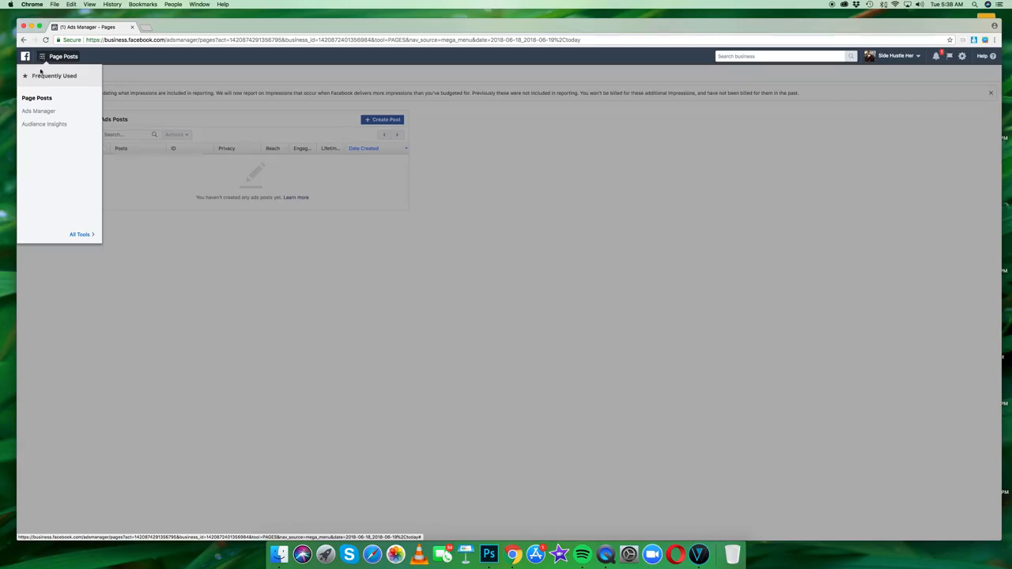
click(41, 58)
click(40, 58)
click(75, 234)
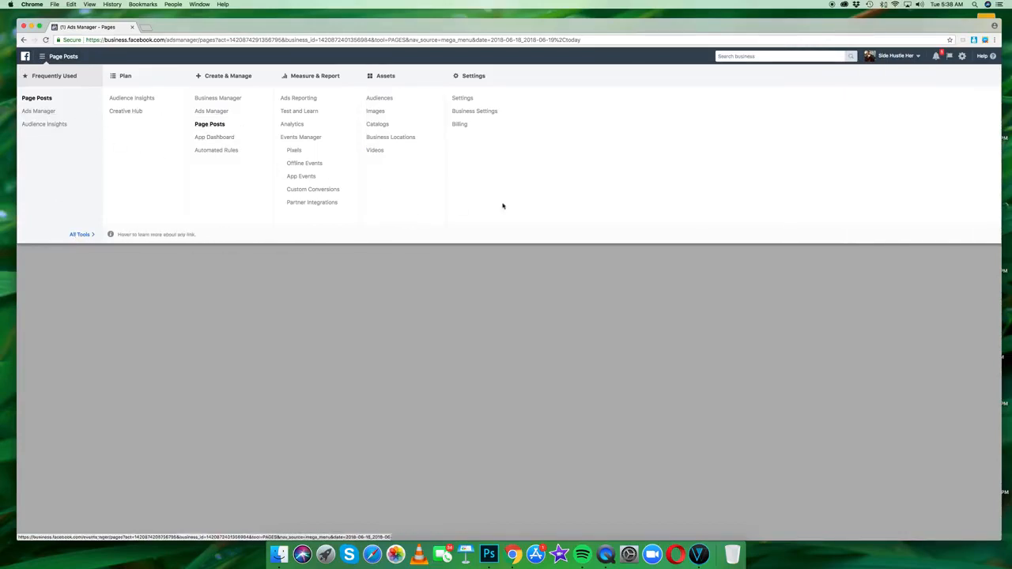
click(381, 98)
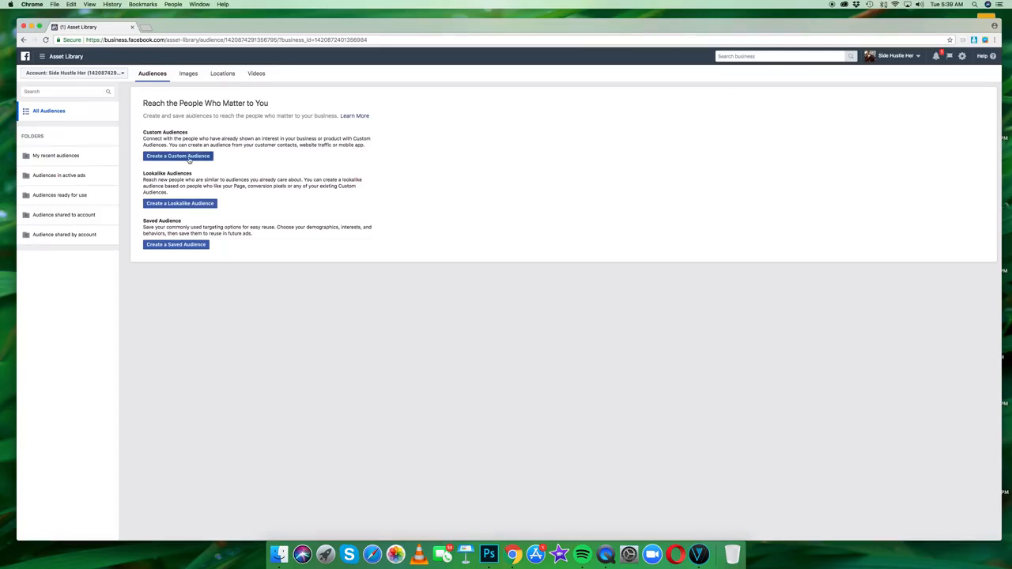
Step: Start a new custom audience and choose Engagement as the way to create it
click(189, 157)
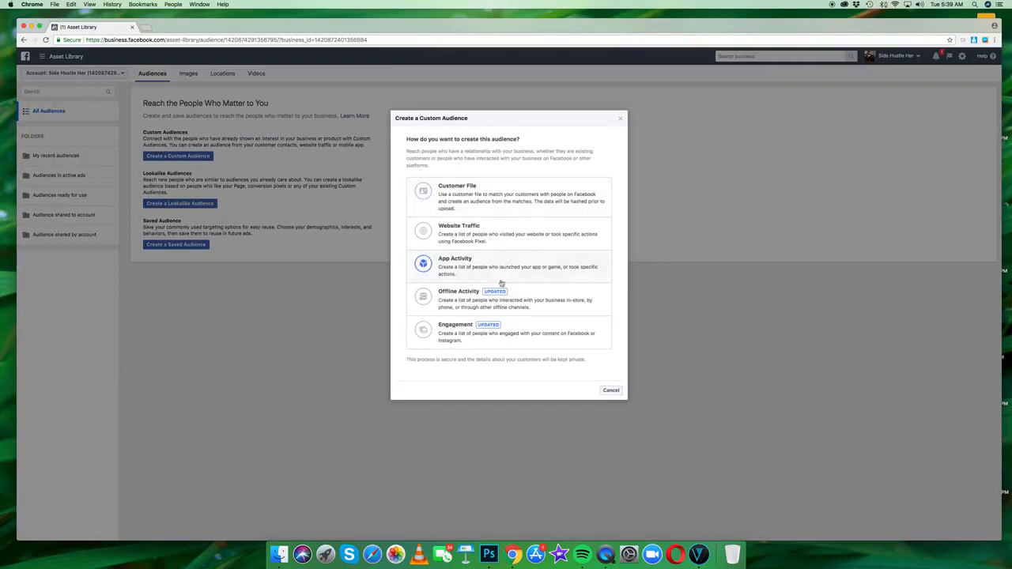
click(449, 194)
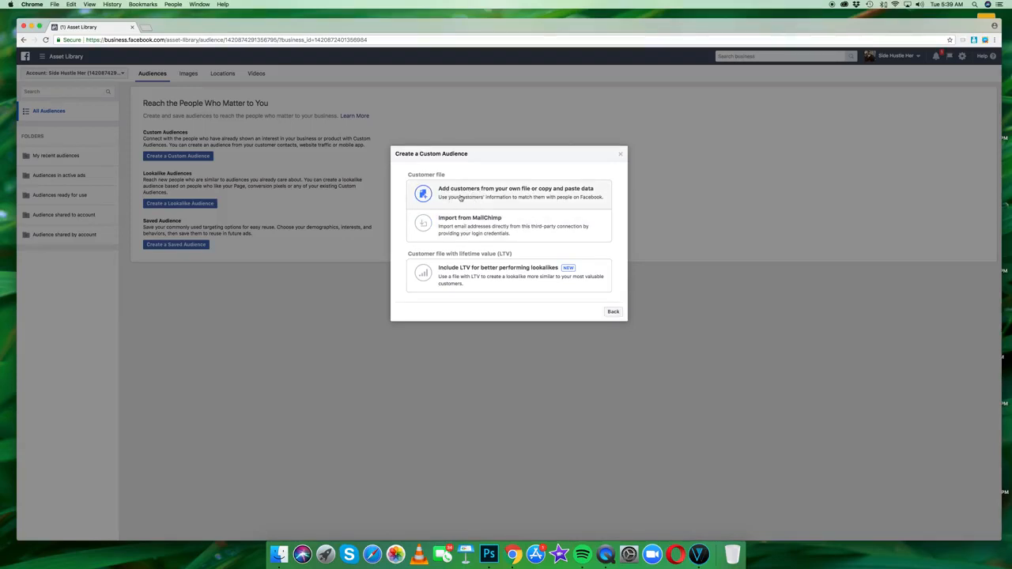
click(615, 313)
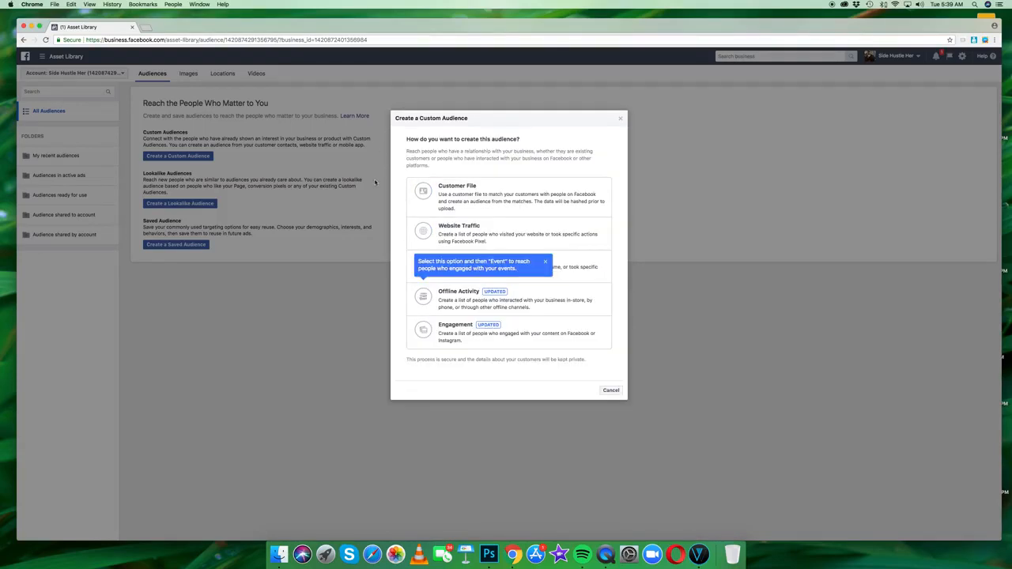
click(545, 261)
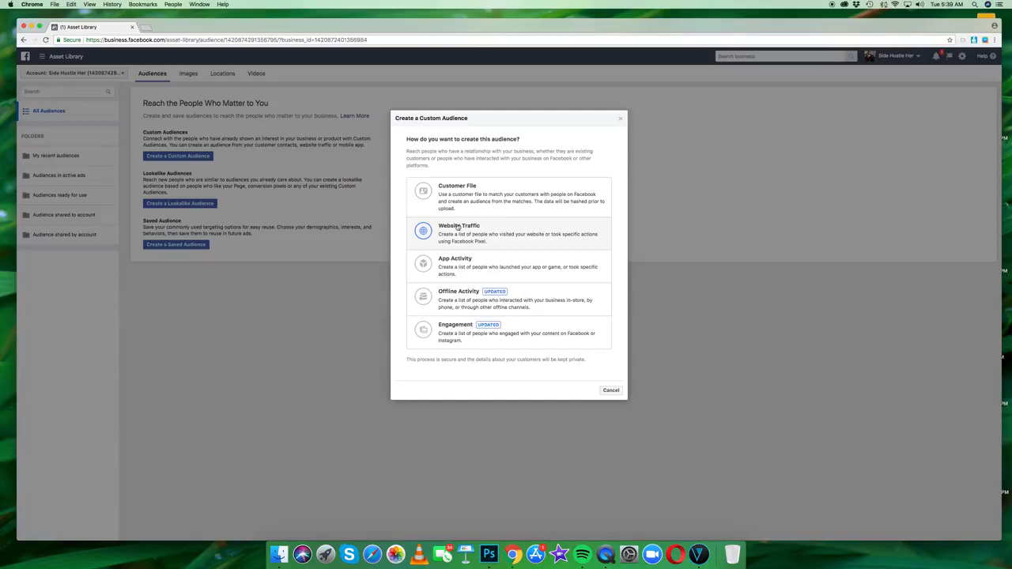
click(462, 331)
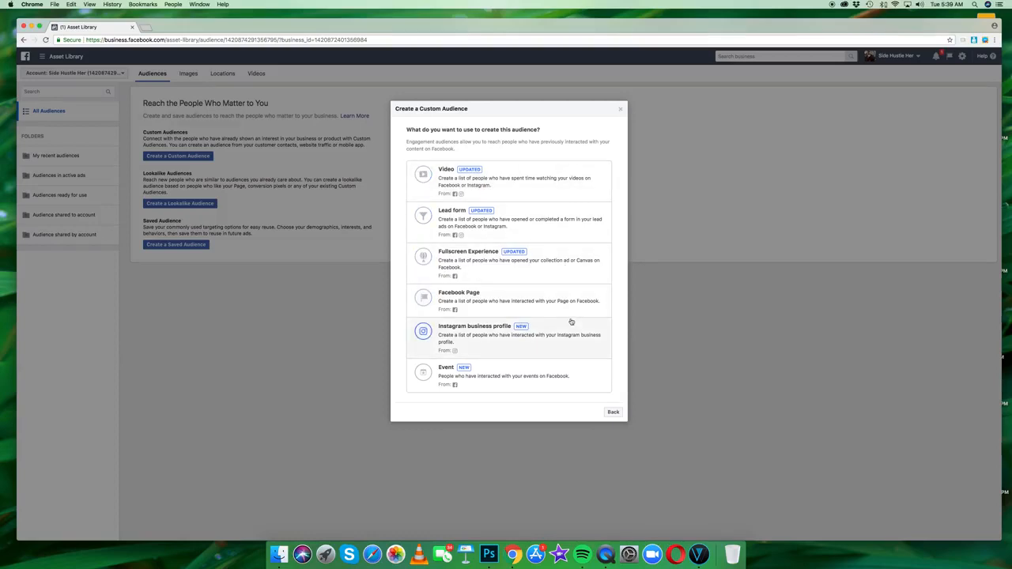
click(463, 294)
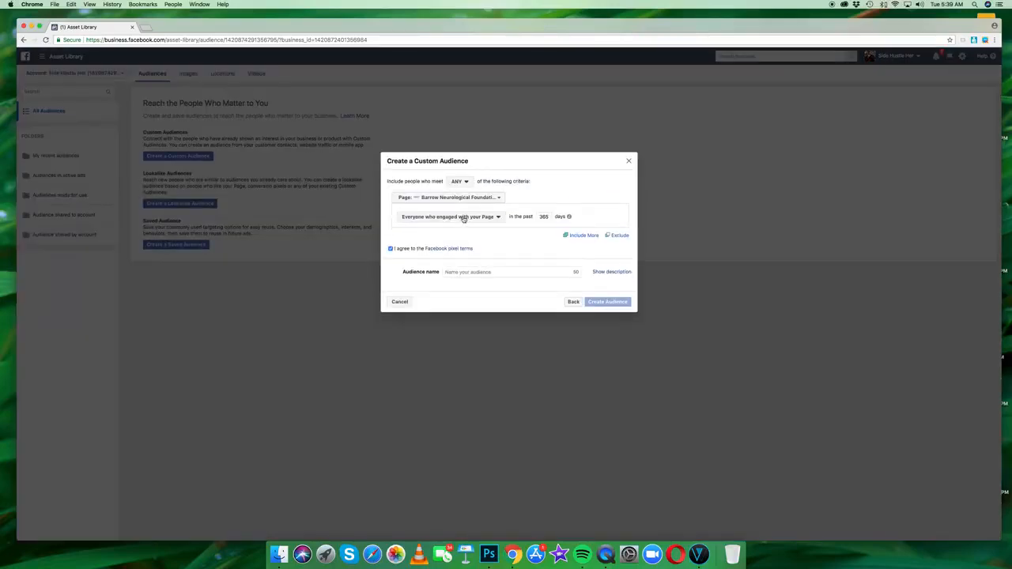
click(487, 197)
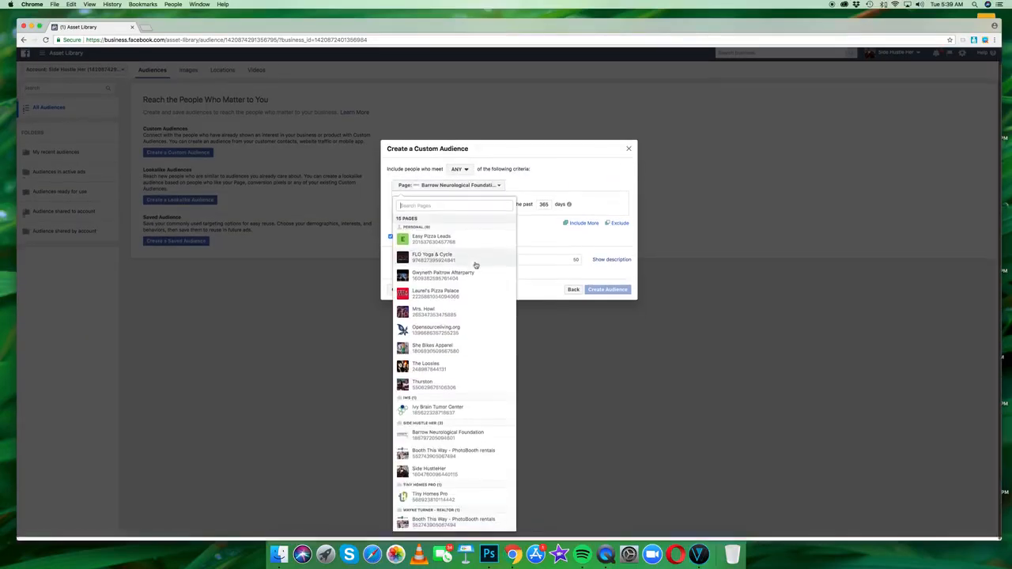
click(451, 476)
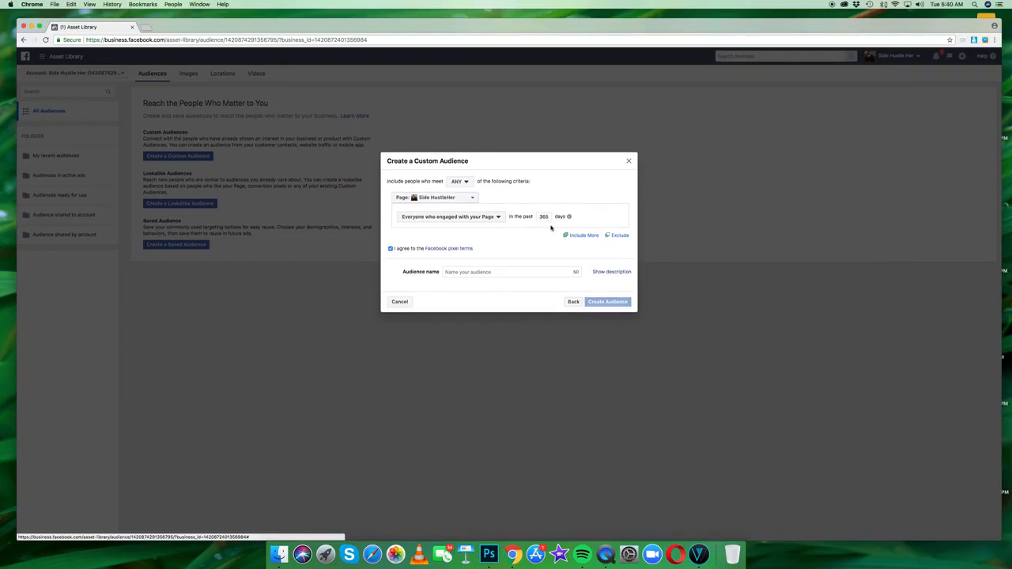
click(481, 272)
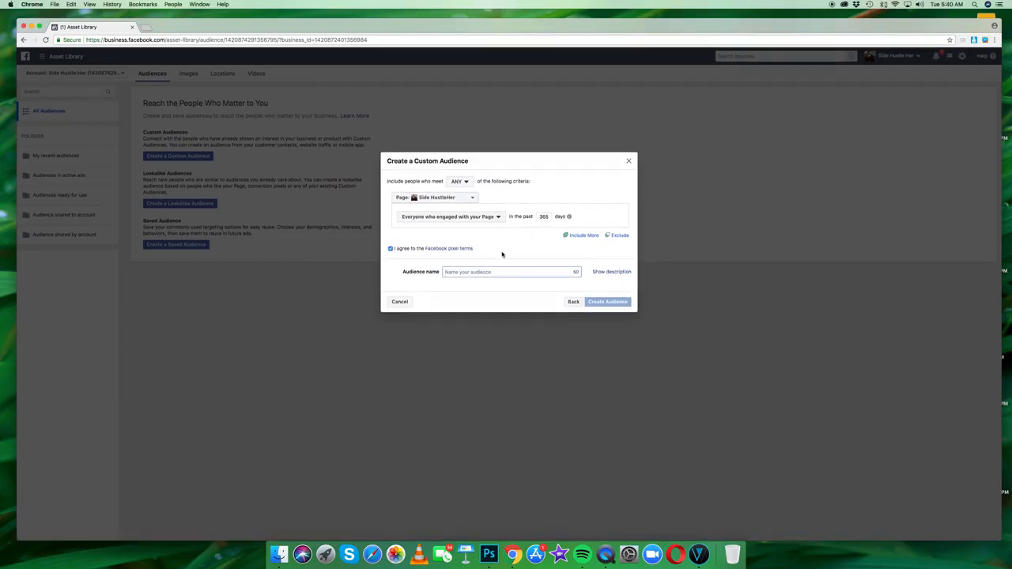
text(people who interact with my page)
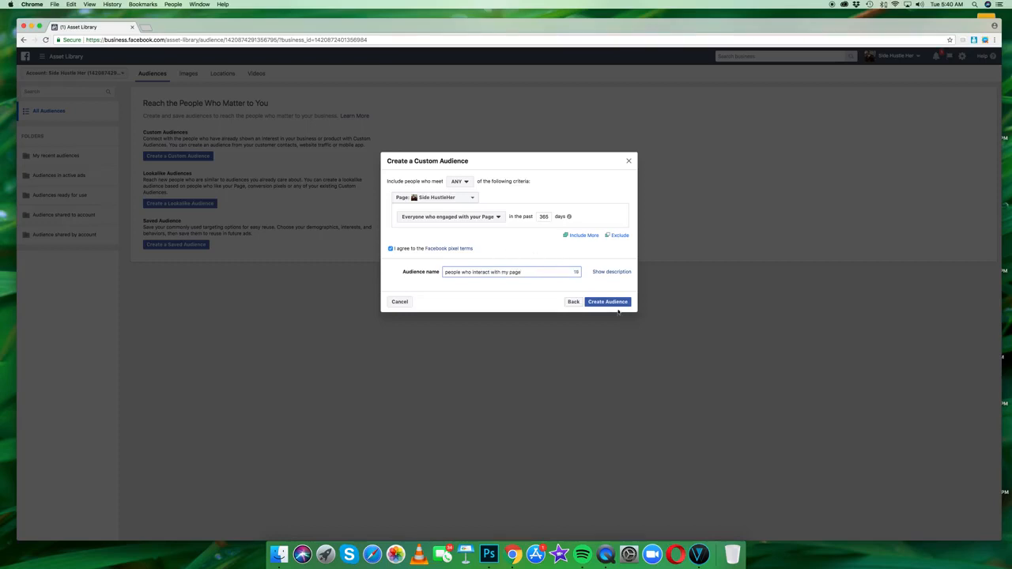
triple_click(524, 272)
key(BackSpace)
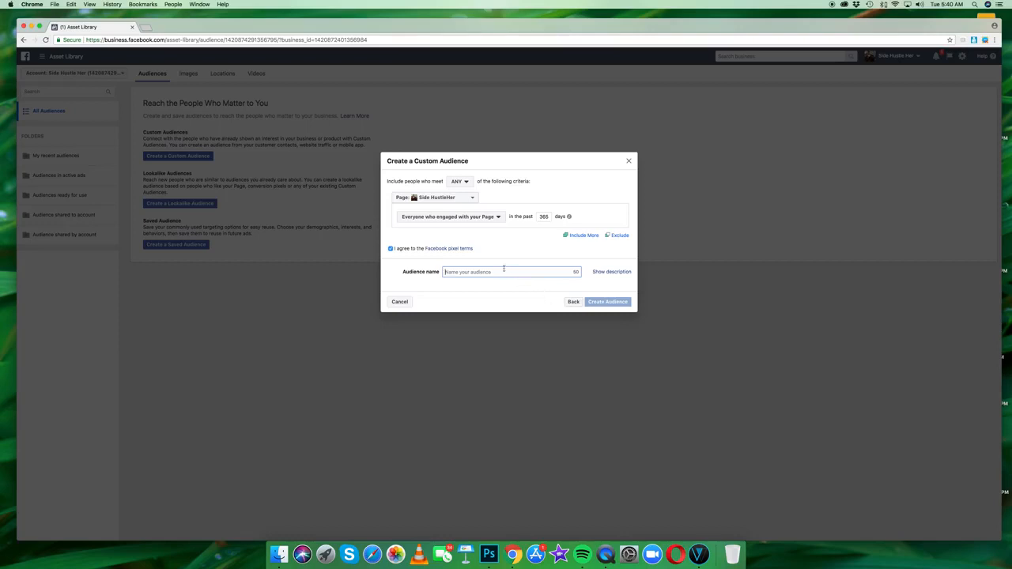
click(573, 301)
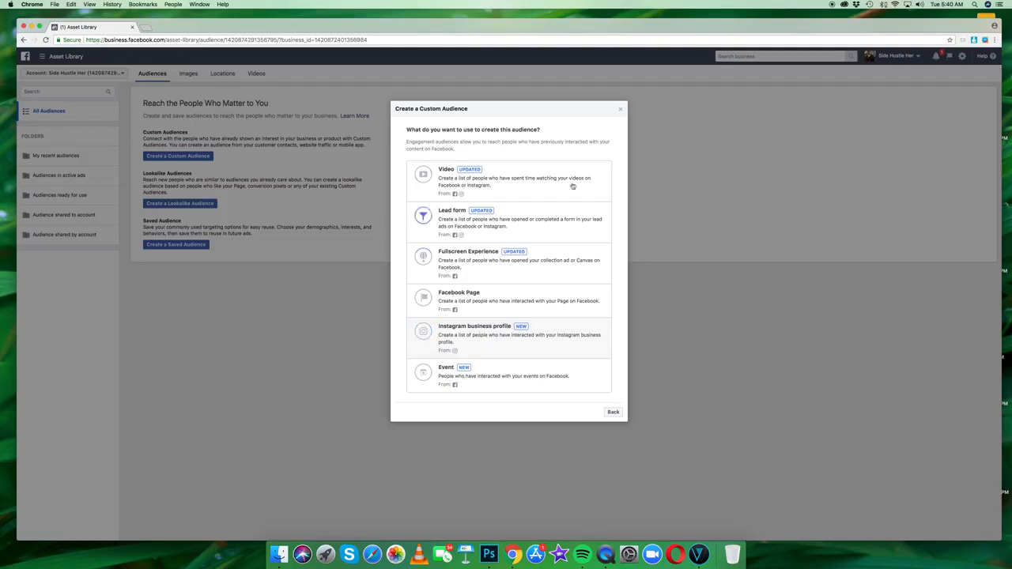
Step: Base the custom audience on video engagement, targeting people who have watched 50% of the video
click(463, 178)
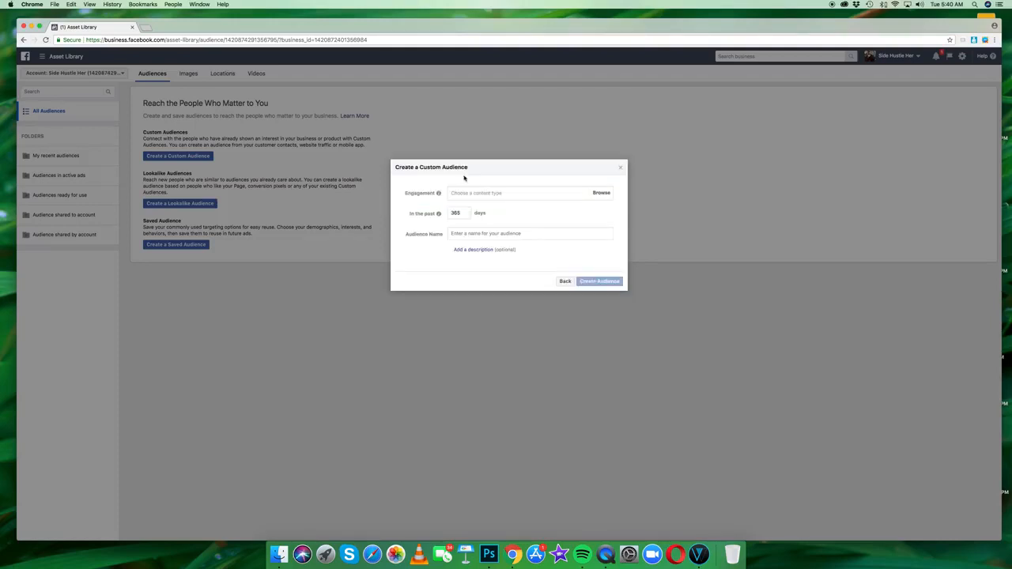
click(600, 194)
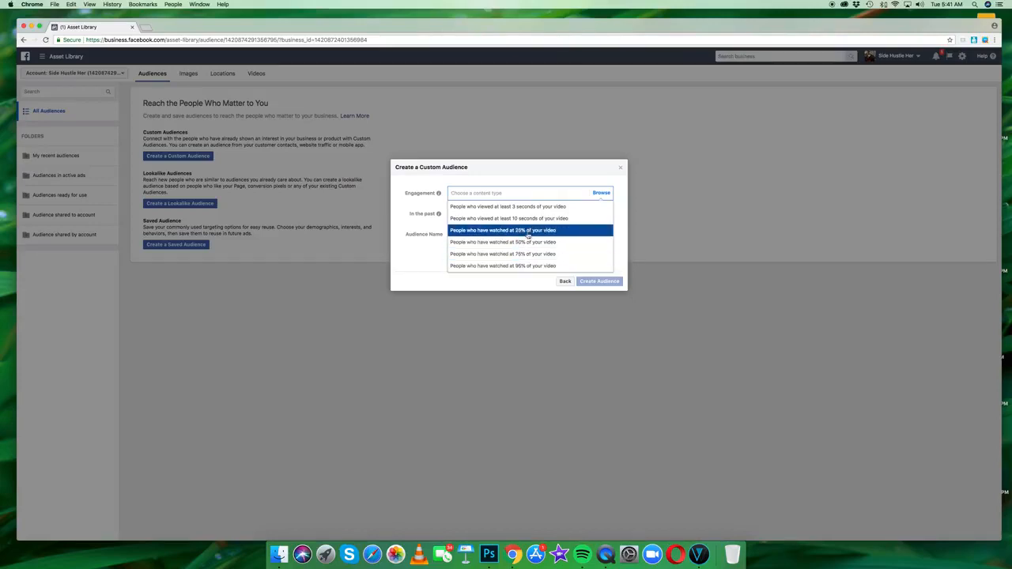
click(526, 244)
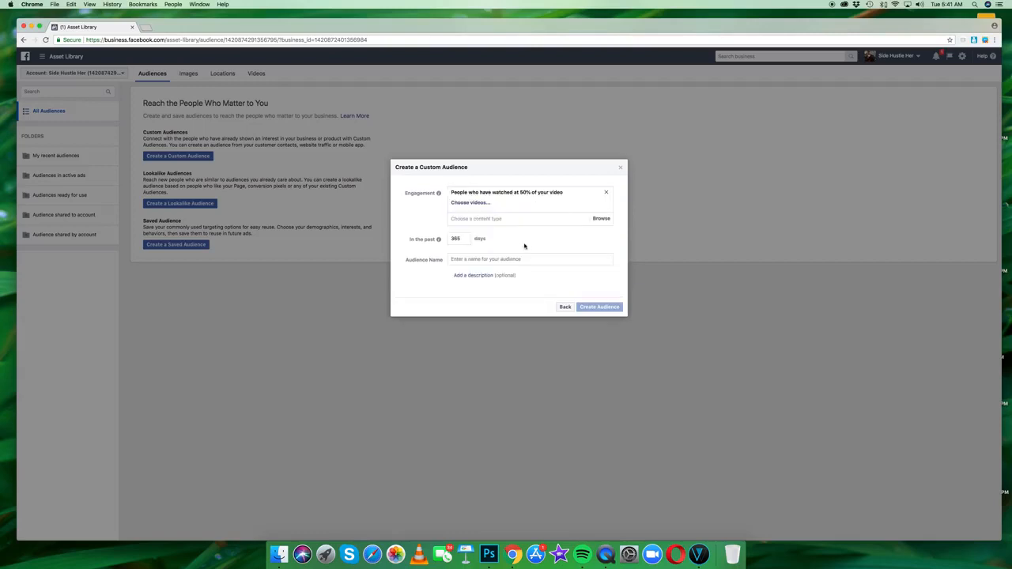
Step: Choose the "My Simple 3 Post Strategy" video from the Side HustleHer page as the engagement source
click(471, 203)
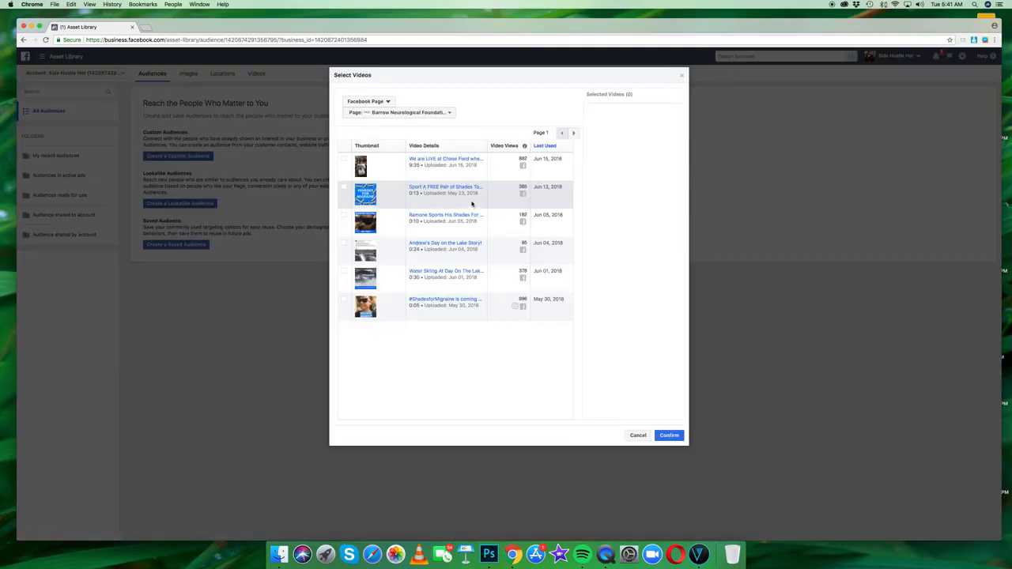
click(443, 113)
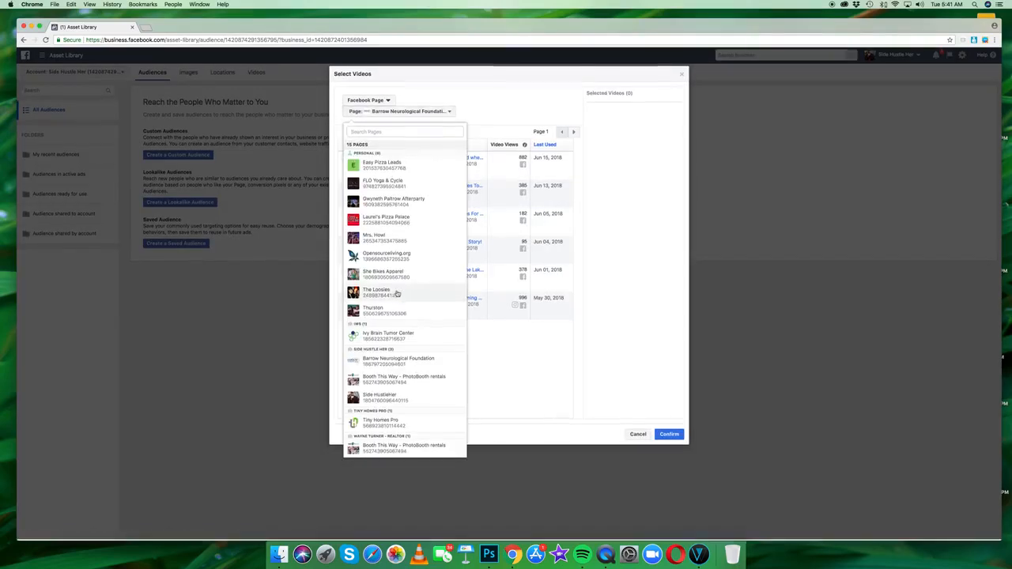
click(388, 399)
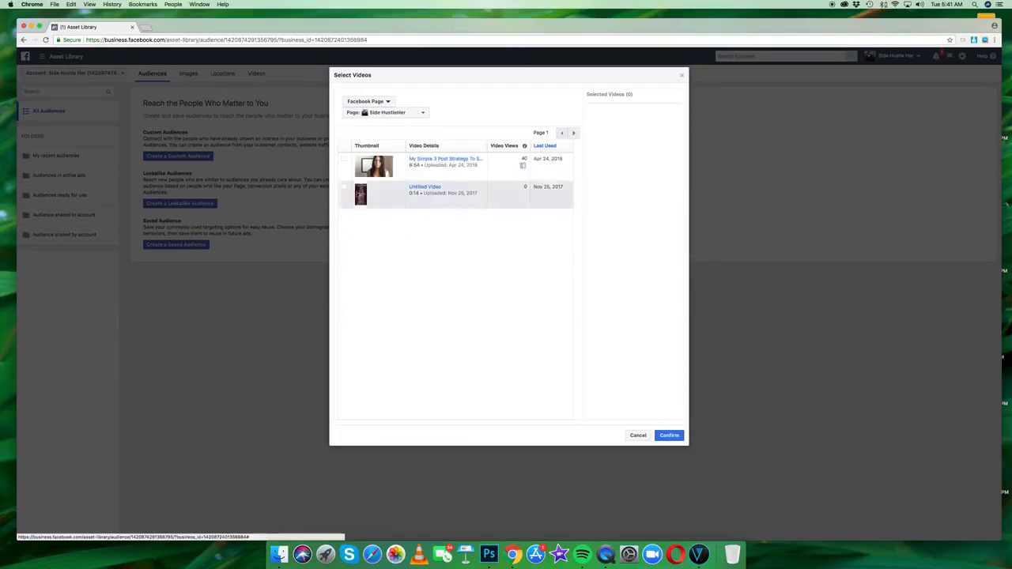
click(344, 159)
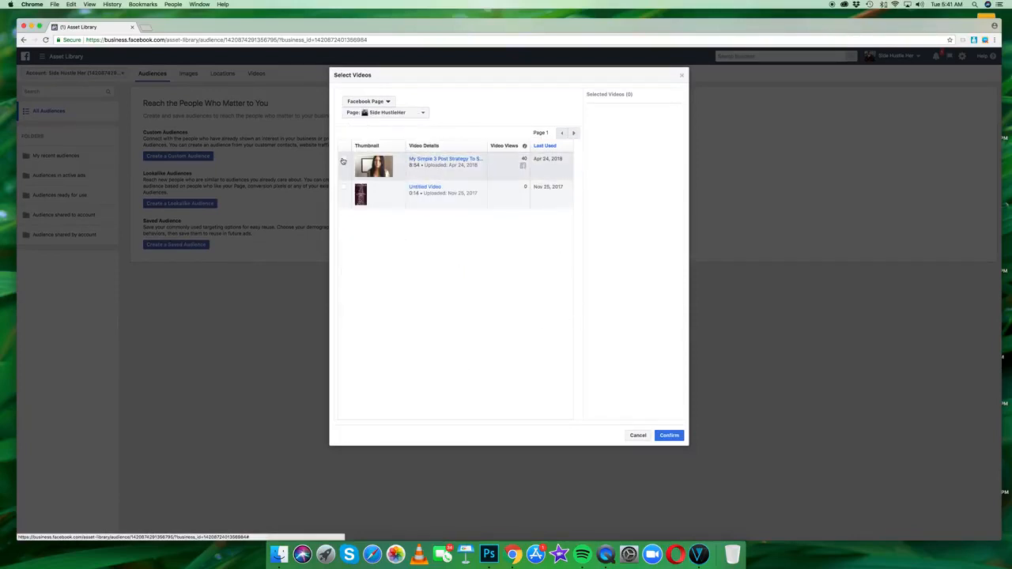
click(670, 436)
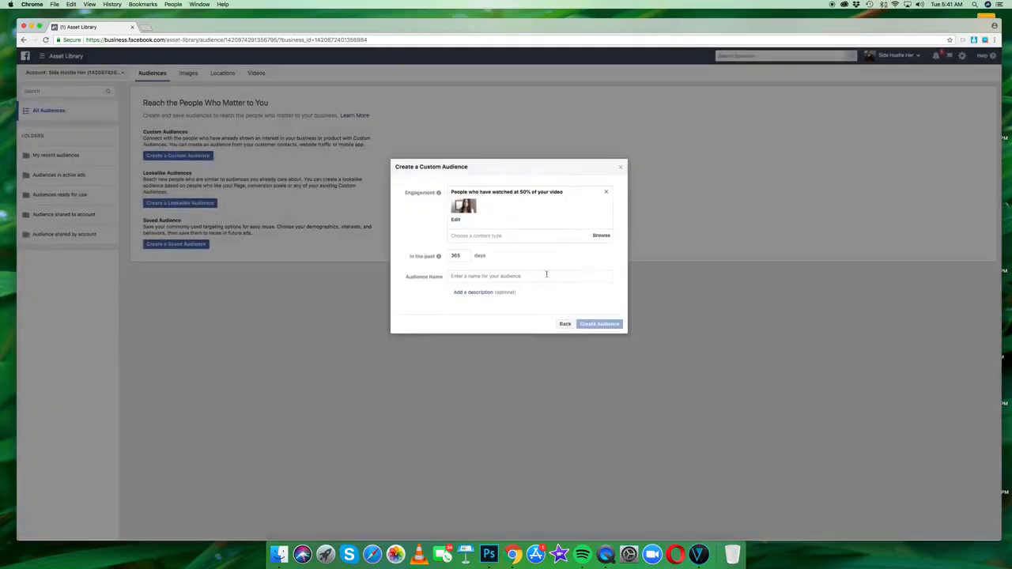
Step: Set the engagement period to the past 90 days and name the audience "People who have watched my videos"
drag(463, 257, 444, 257)
text(90)
click(495, 276)
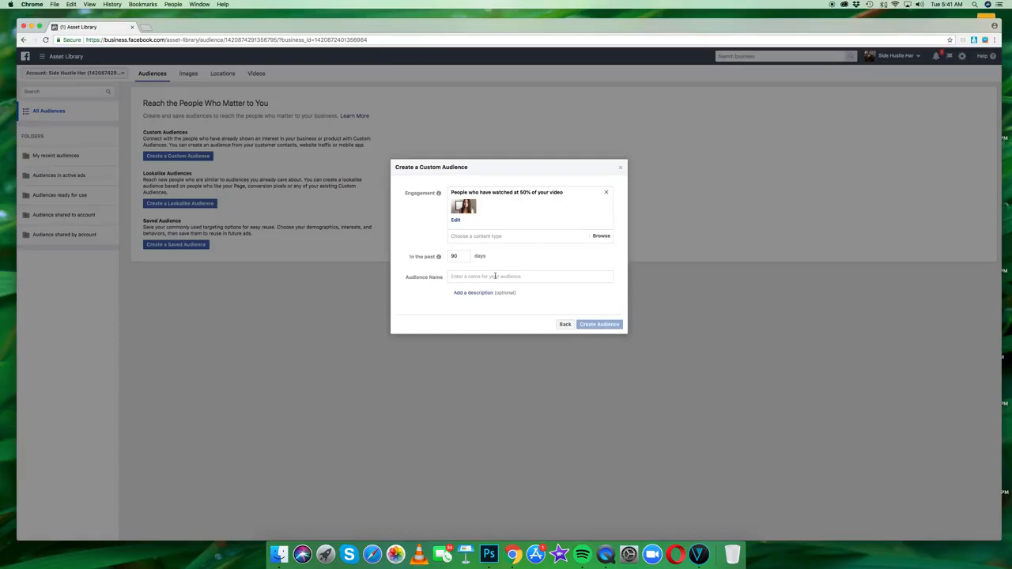
text(P)
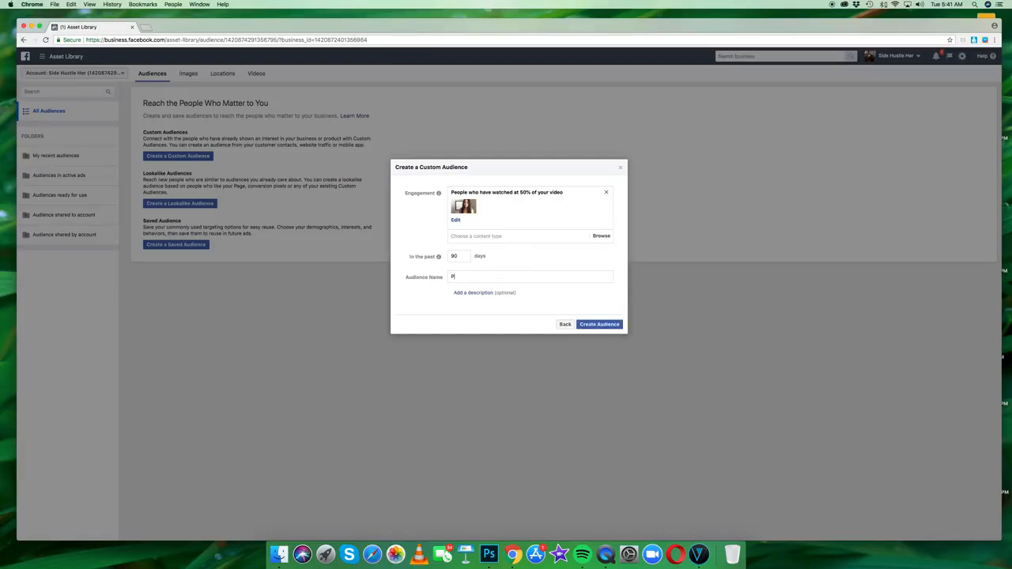
text(Pae watched my videos)
Step: Check which videos are selected for the engagement rule and create the custom audience
click(602, 236)
click(456, 221)
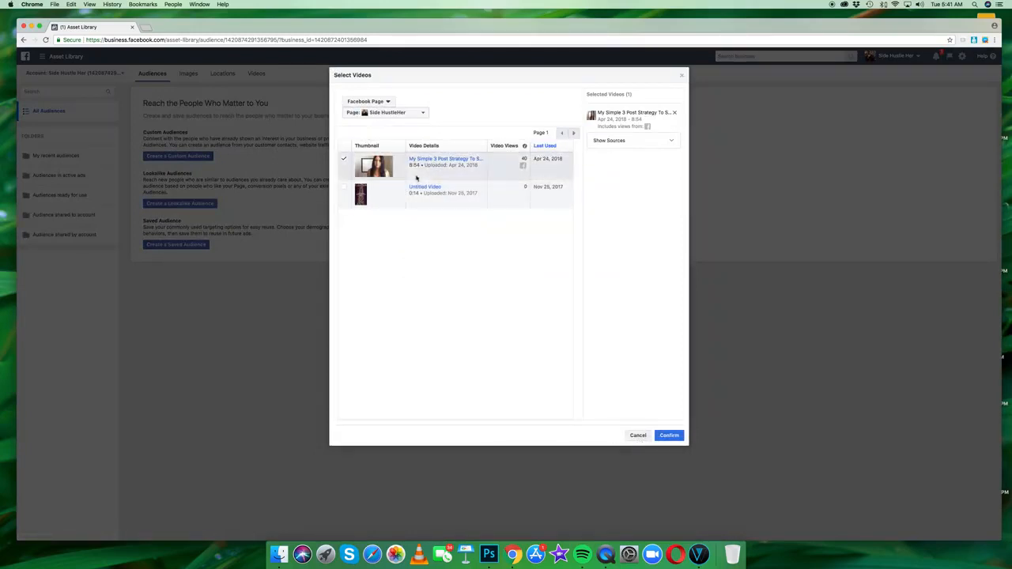
click(637, 436)
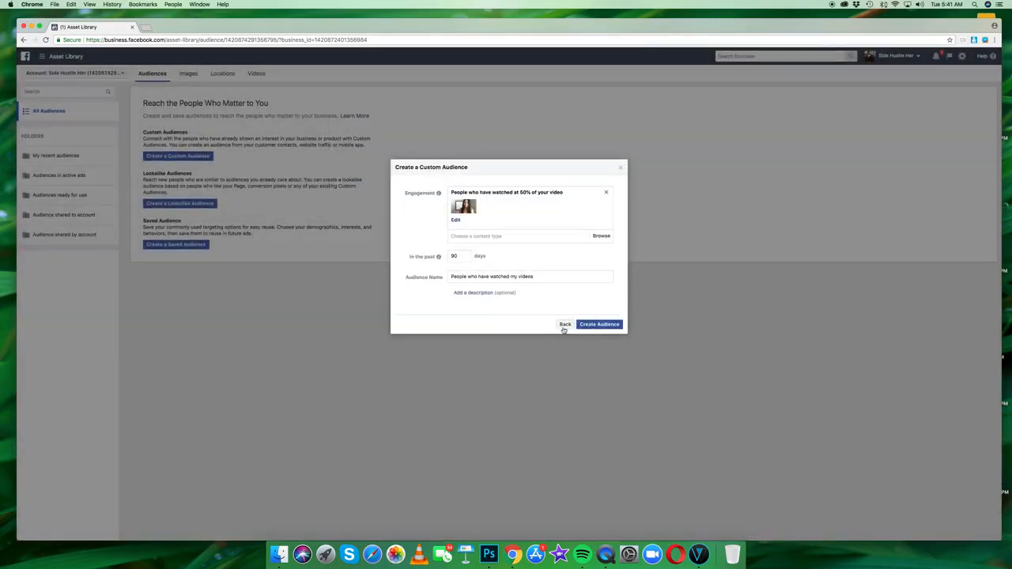
click(588, 326)
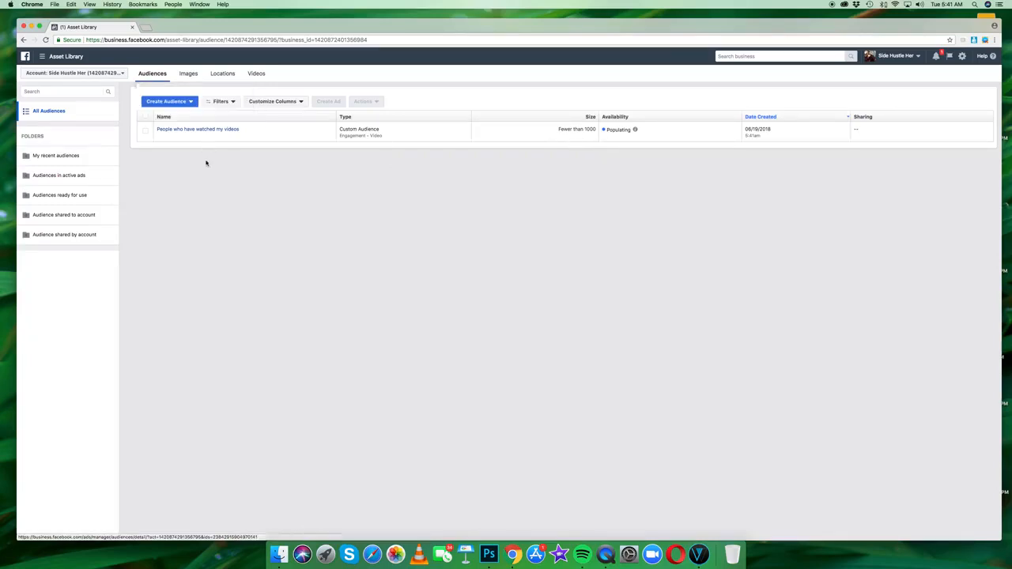
click(193, 103)
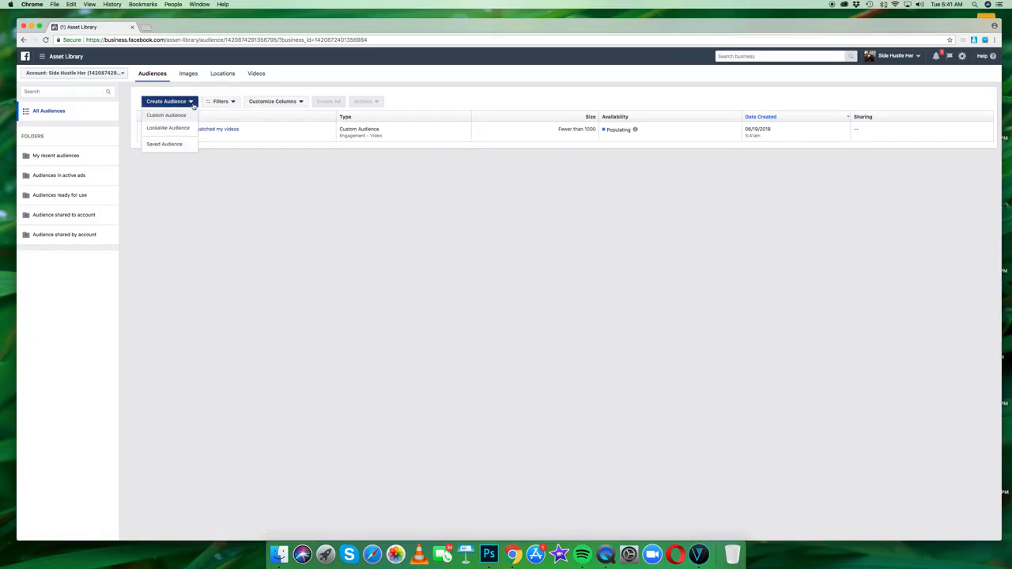
click(179, 129)
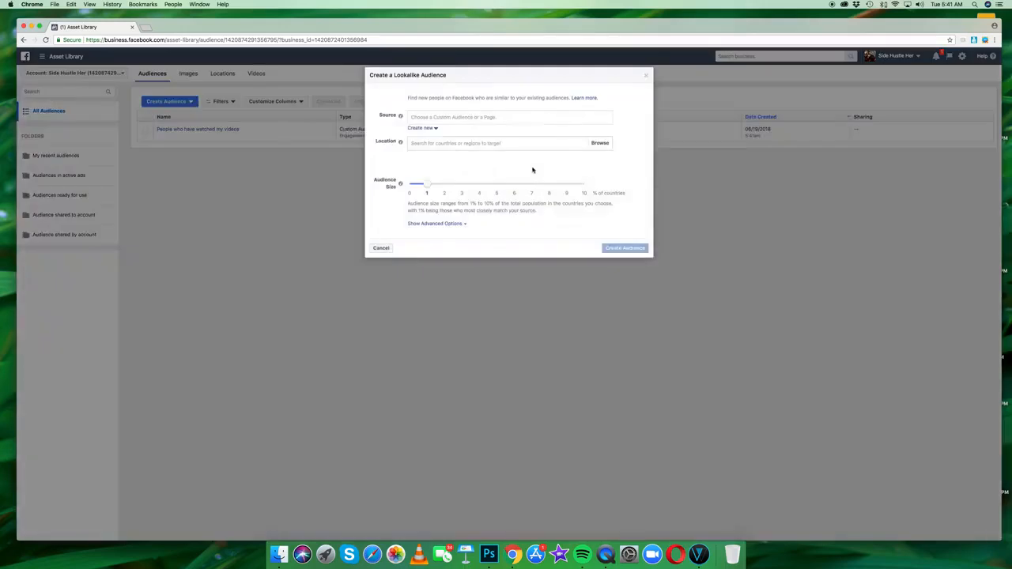
click(474, 117)
text(people)
click(479, 130)
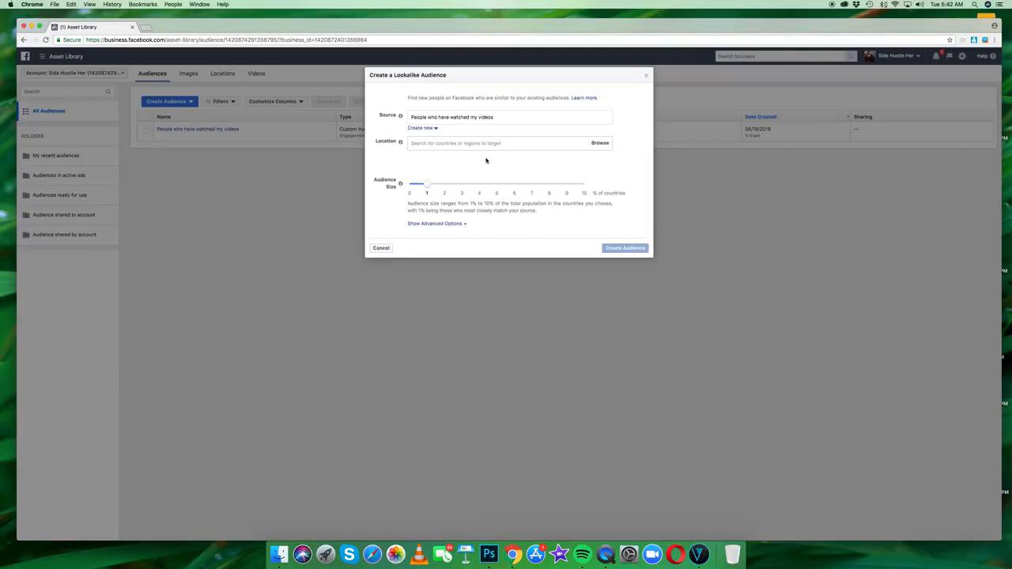
click(383, 247)
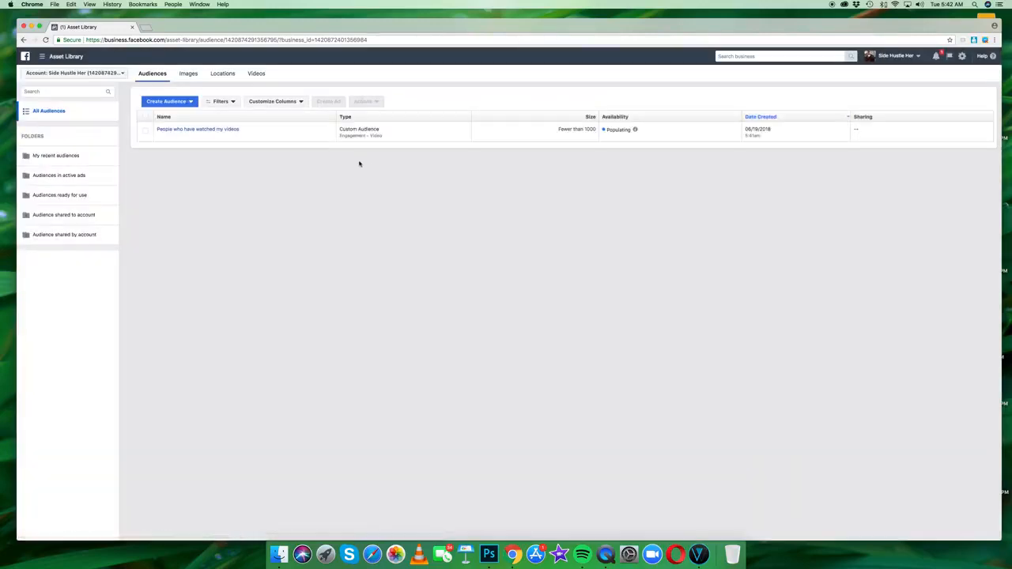